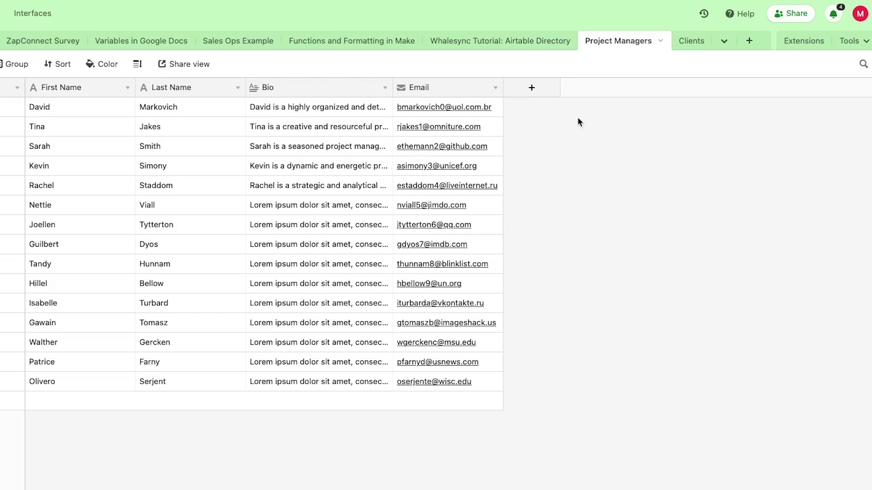
Create a link-to-record field pointing at the Clients table, with multiple linked records allowed.
left_click(547, 94)
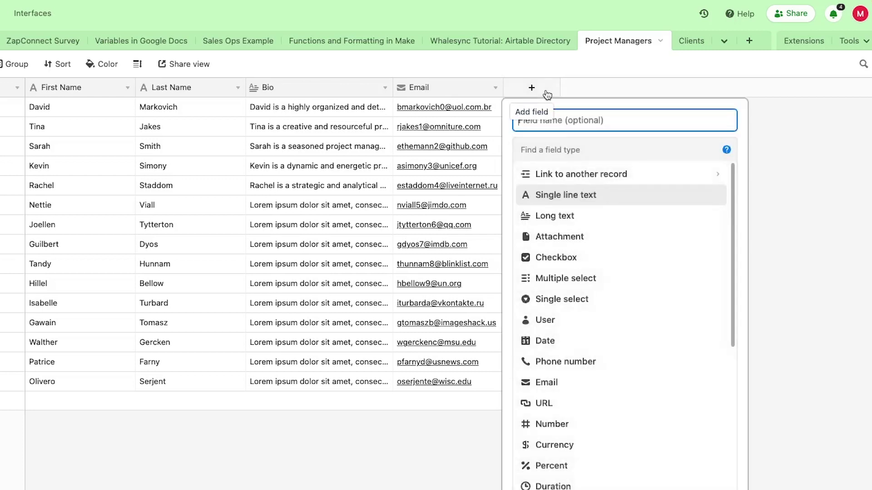
left_click(571, 182)
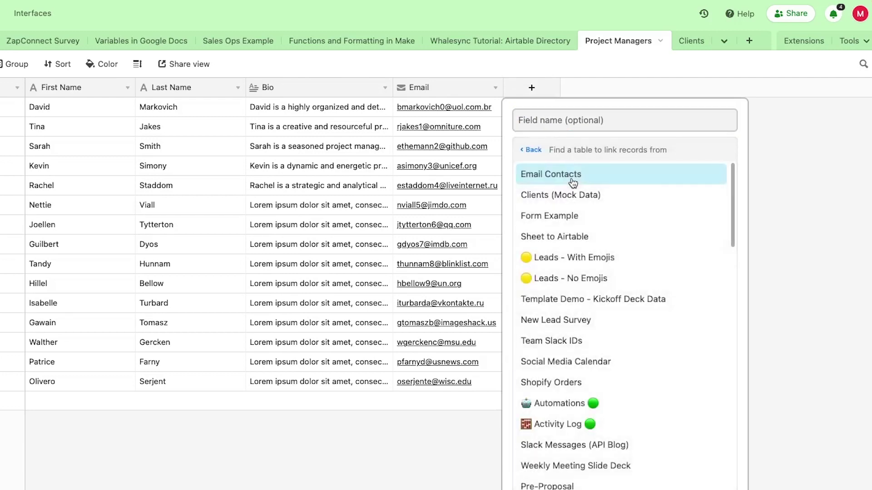
scroll(603, 194, "down", 15)
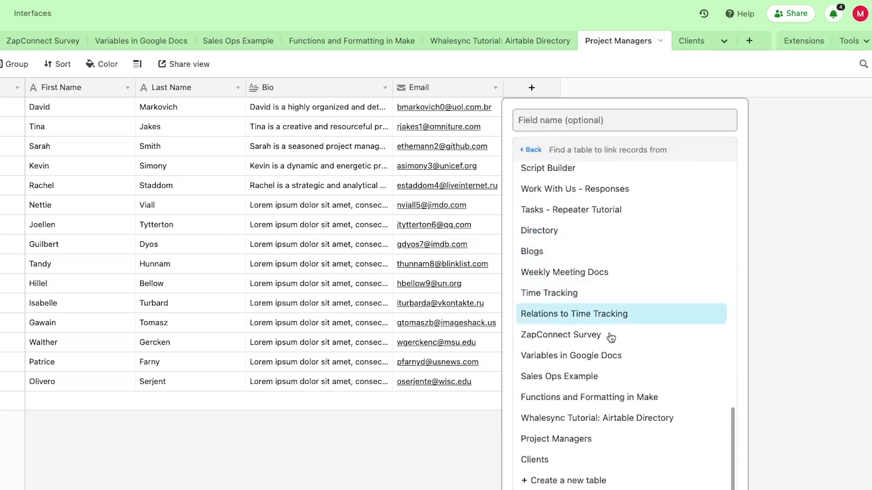
left_click(539, 461)
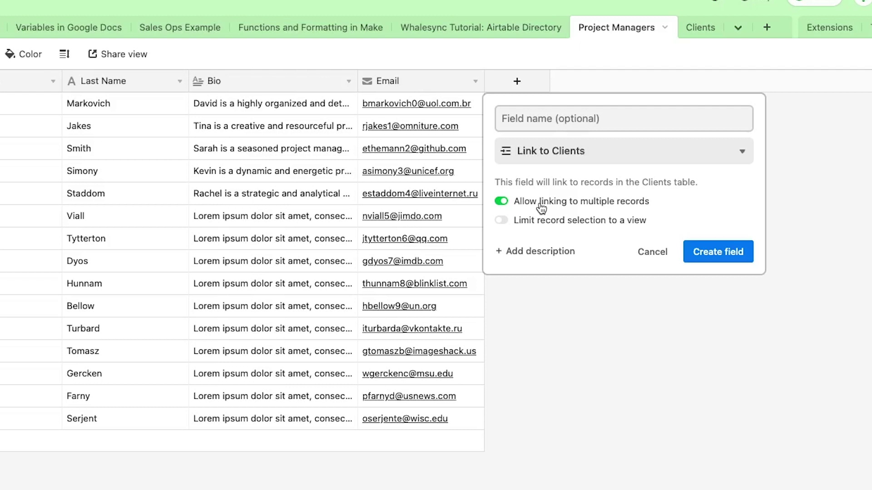
left_click(517, 206)
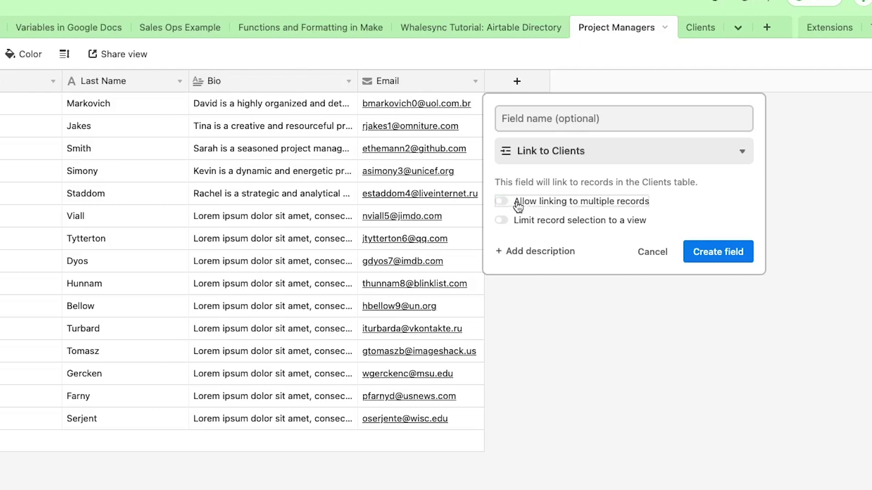
left_click(517, 205)
left_click(689, 253)
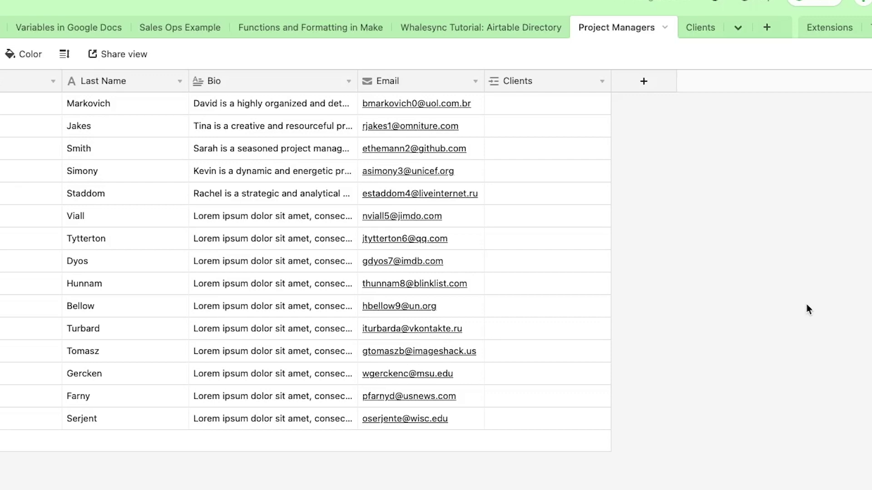
Link the first project manager's Clients cell to the Fest Inc client record.
left_click(705, 145)
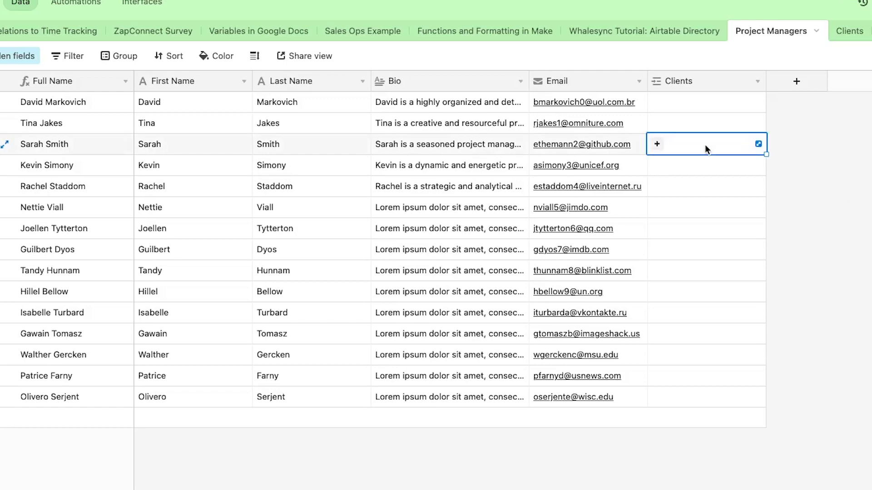
left_click(655, 145)
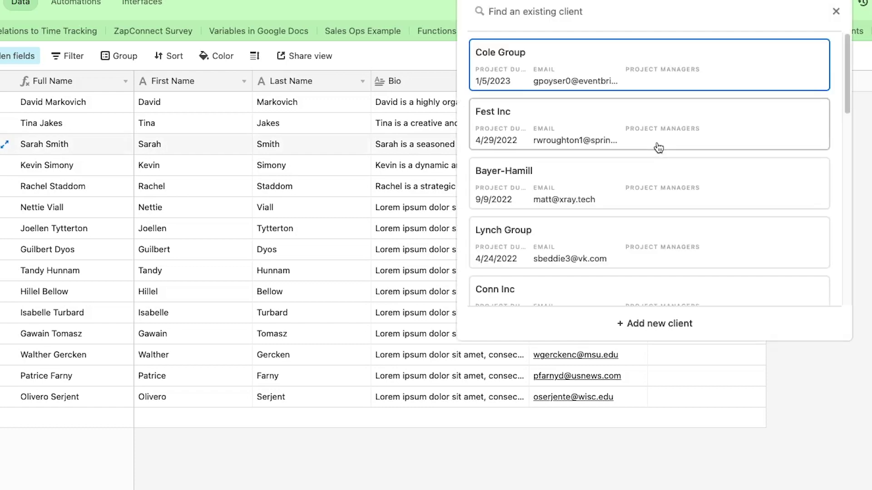
left_click(665, 136)
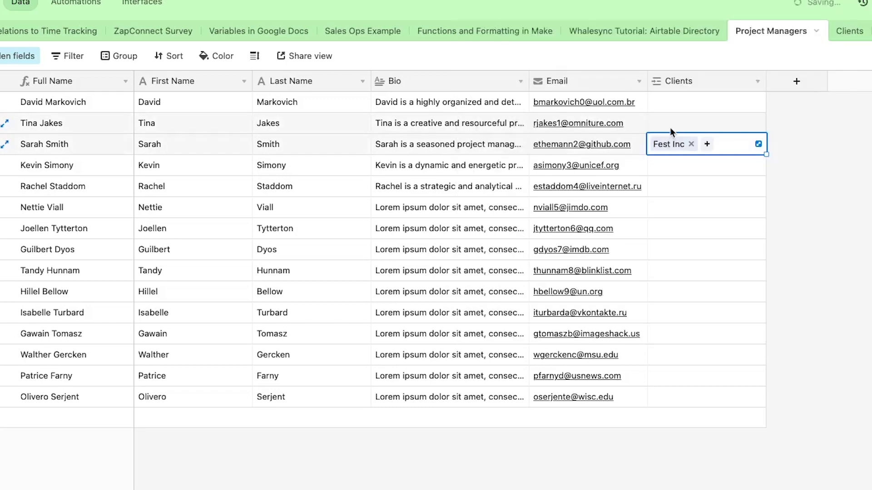
left_click(856, 187)
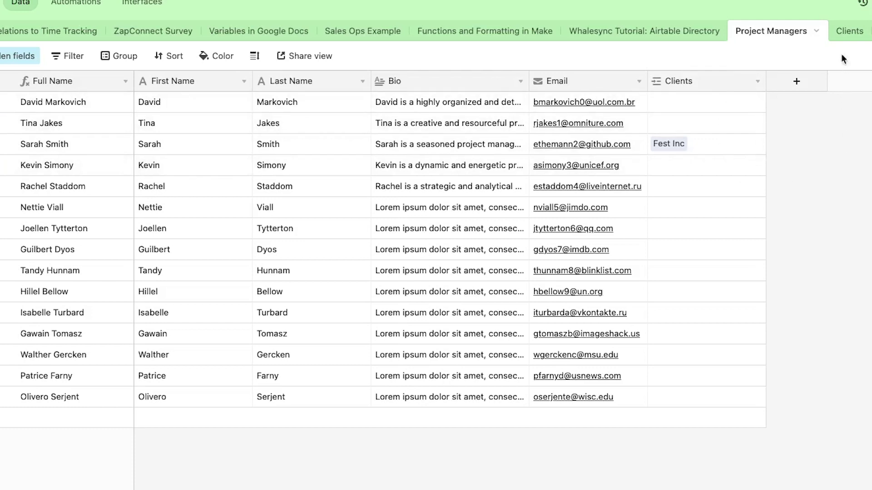
Open the Clients table and rename it to Customers.
left_click(843, 32)
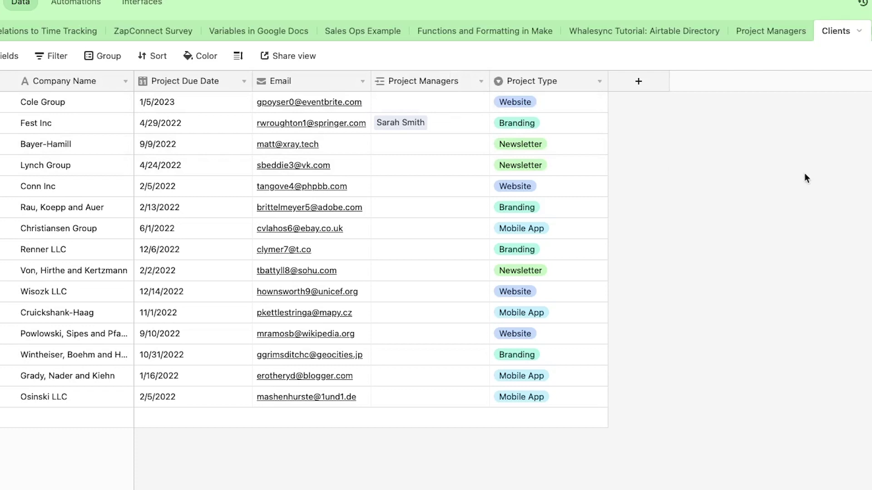
left_click(834, 35)
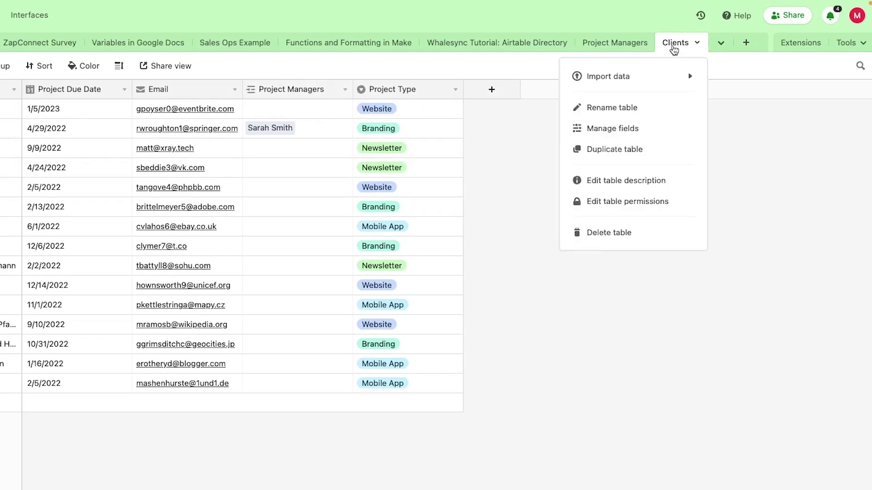
double_click(674, 46)
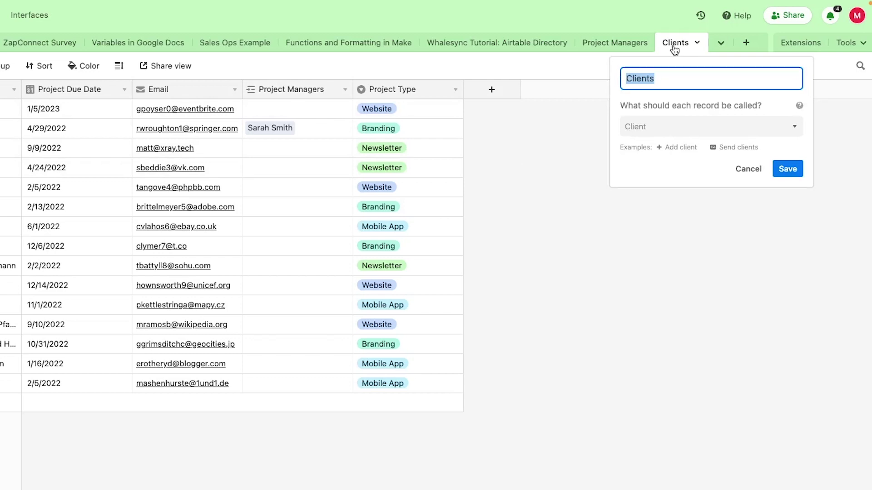
type("Customers")
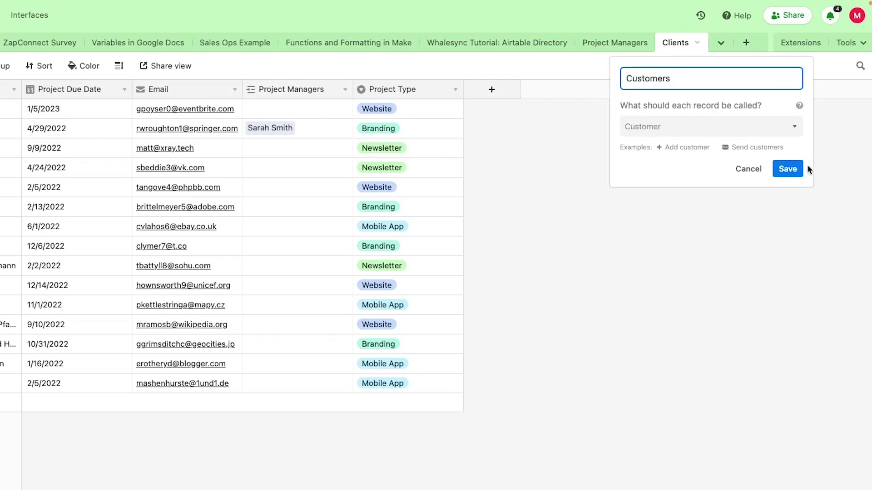
left_click(788, 170)
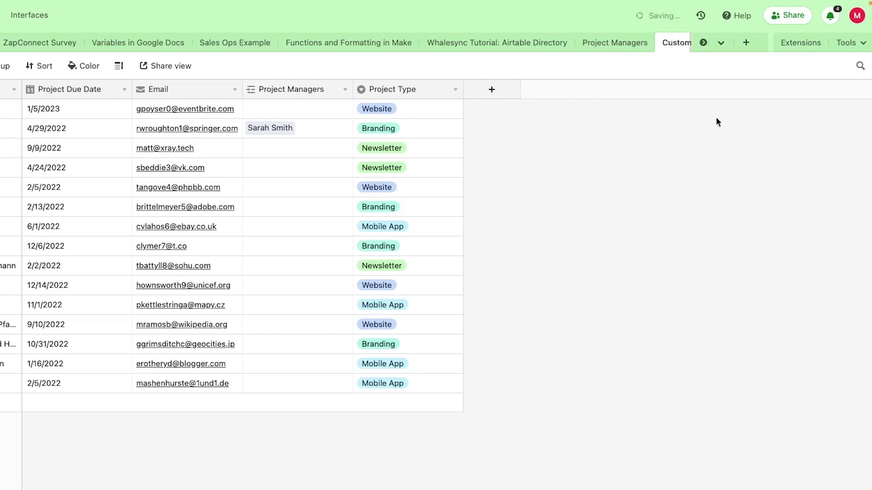
left_click(613, 43)
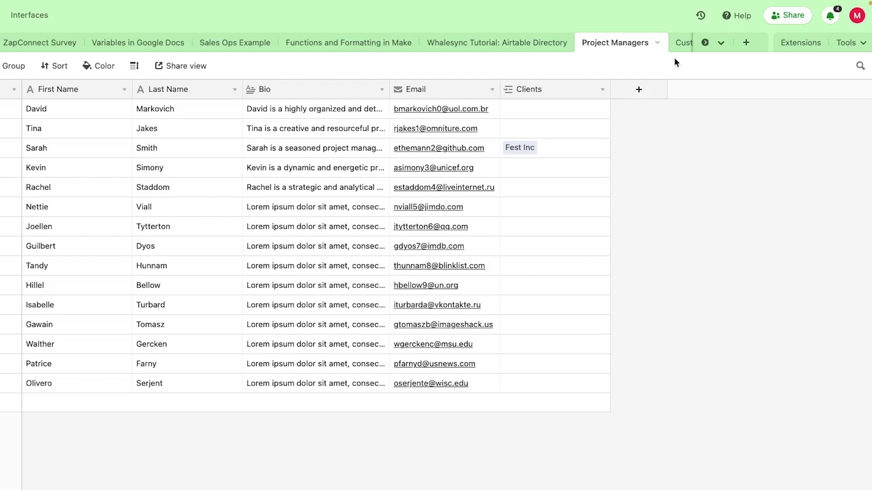
Rename the Customers table back to Clients and return to Project Managers.
left_click(678, 45)
double_click(668, 47)
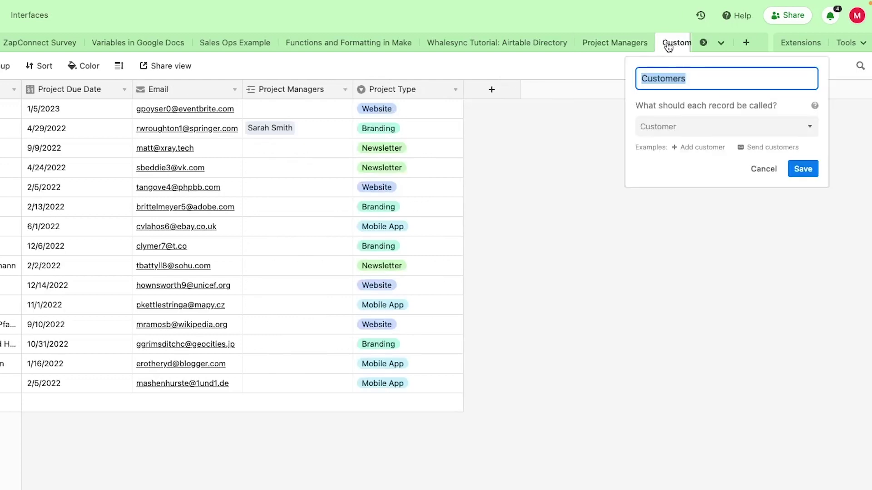
type("Clients")
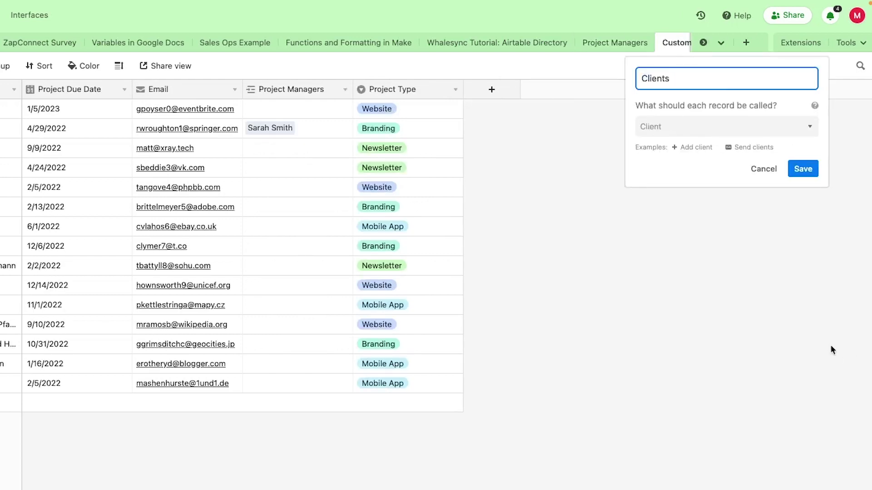
left_click(797, 175)
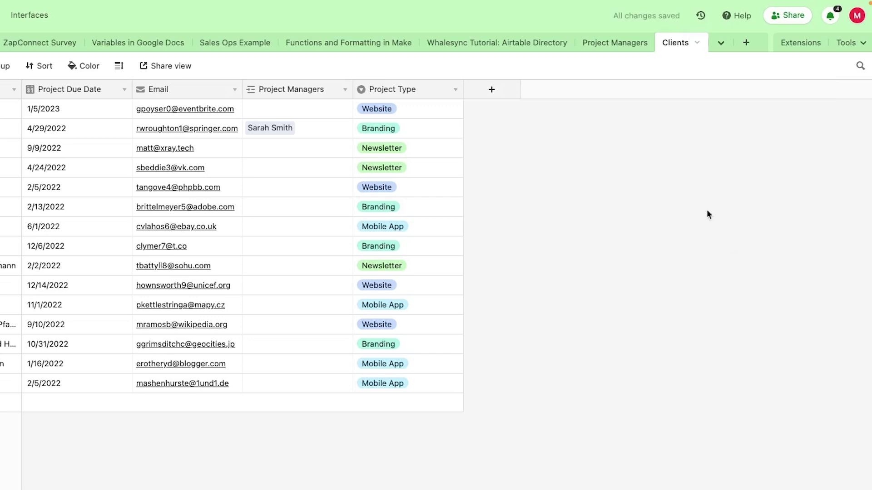
left_click(614, 43)
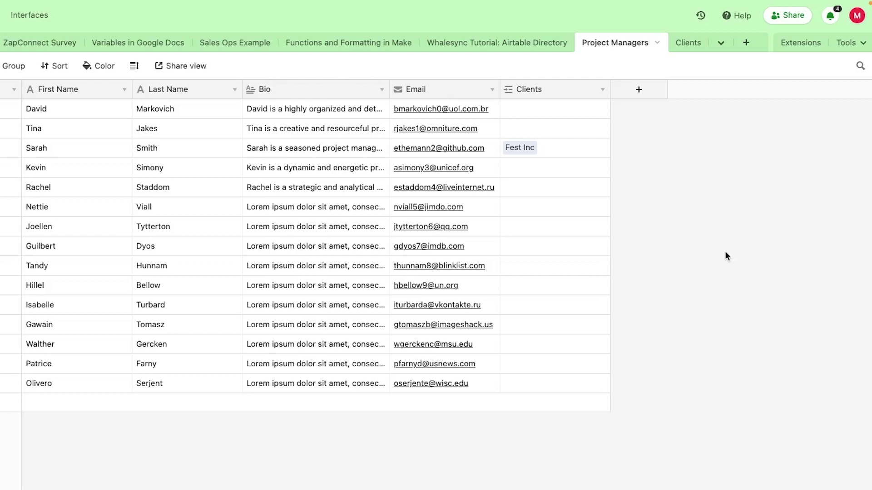
Add a Lookup field through the Clients link that shows each client's Email.
left_click(638, 91)
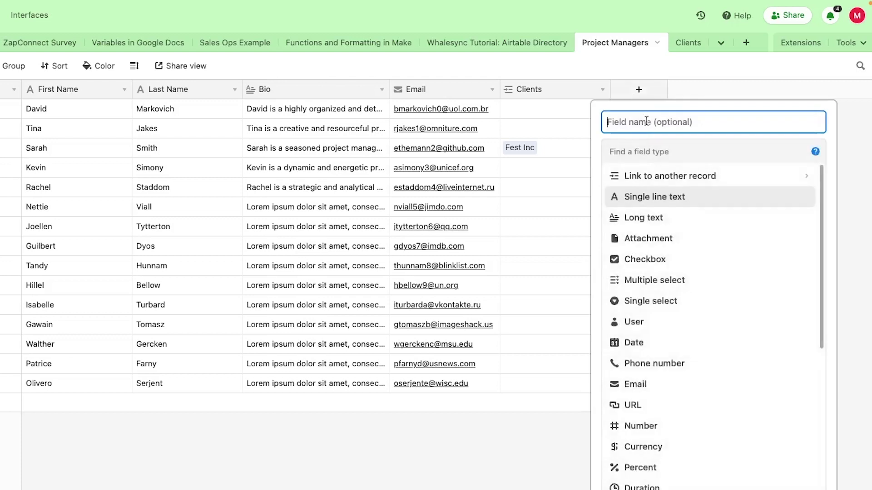
type("looku")
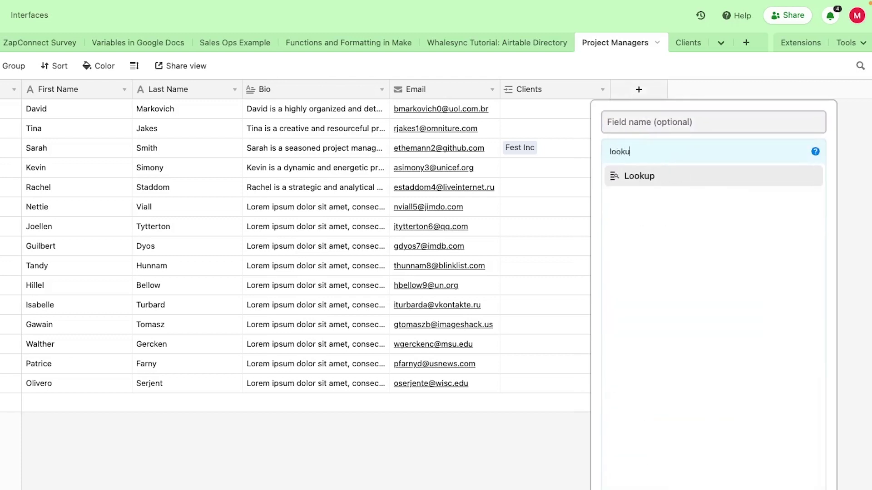
left_click(653, 183)
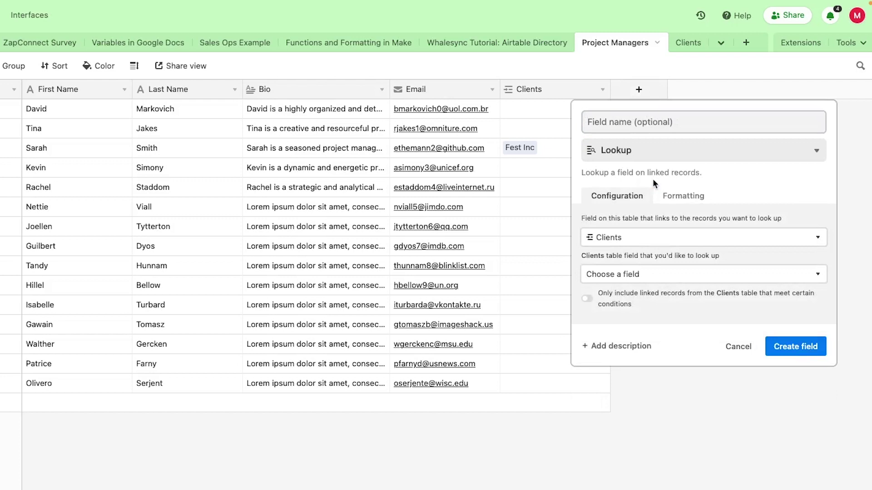
left_click(699, 246)
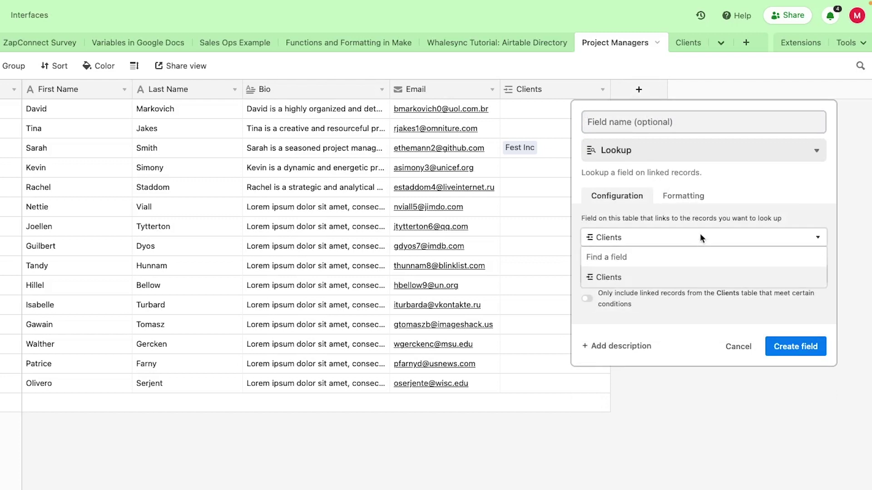
left_click(703, 221)
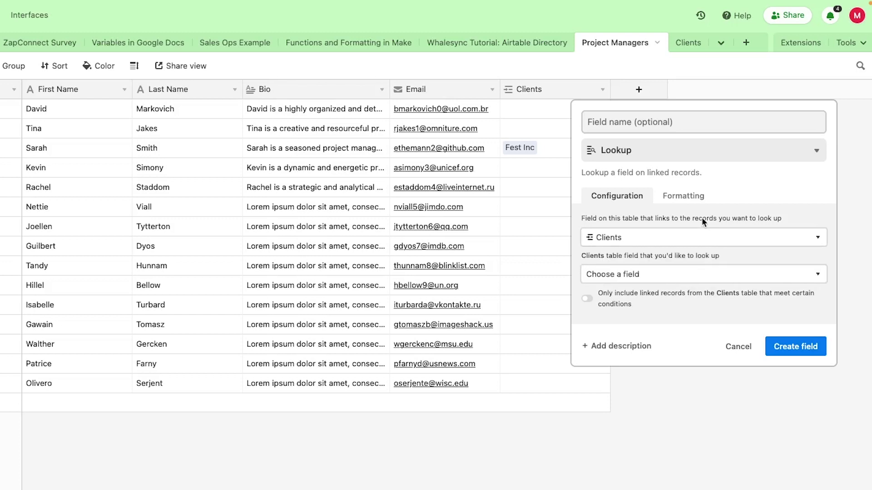
left_click(711, 274)
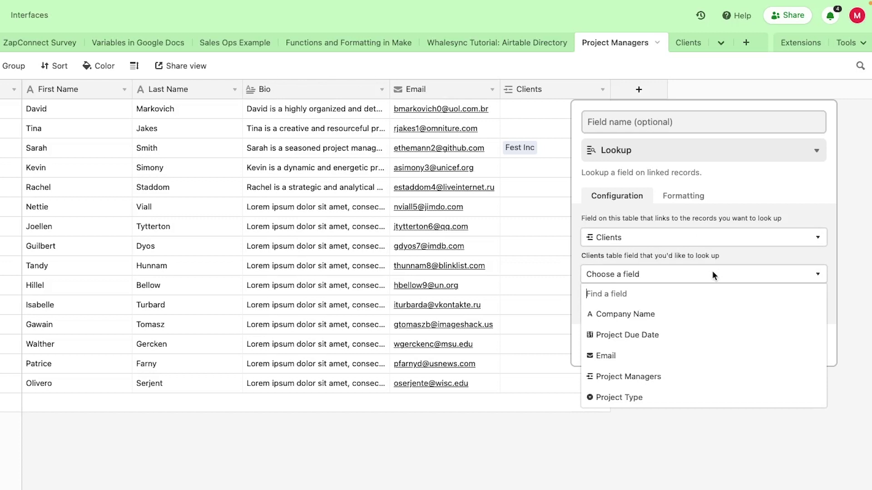
left_click(713, 355)
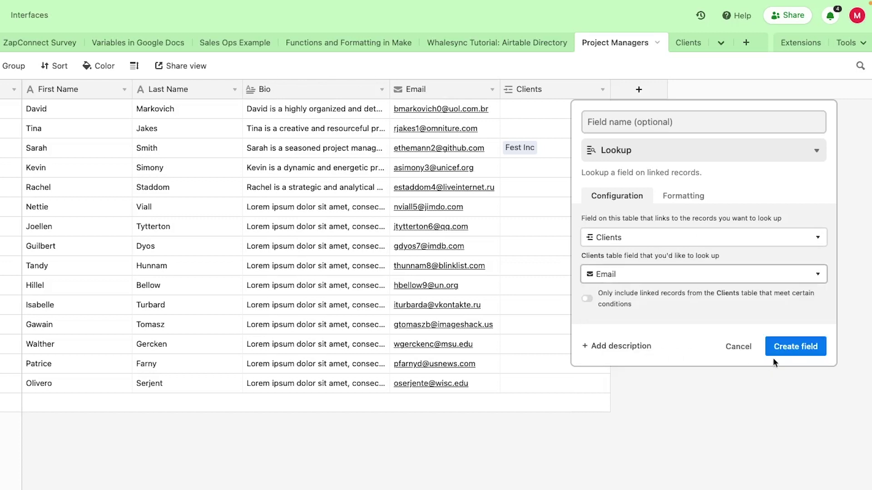
left_click(798, 347)
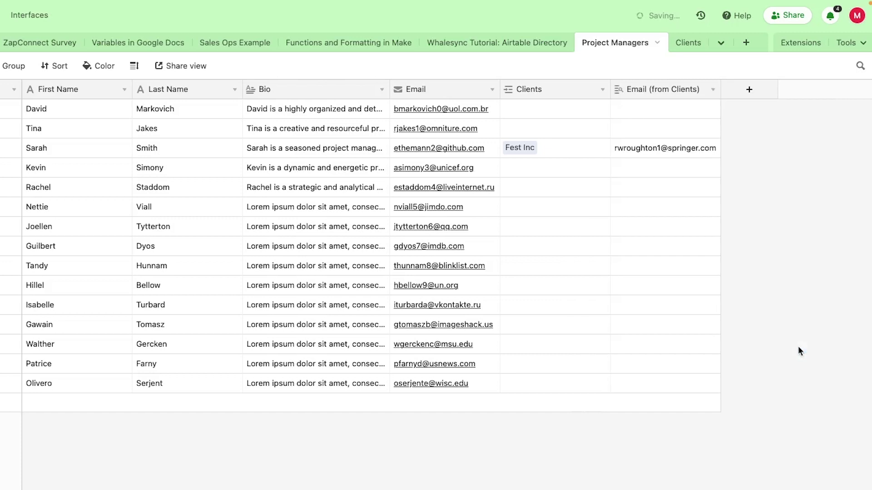
left_click(749, 89)
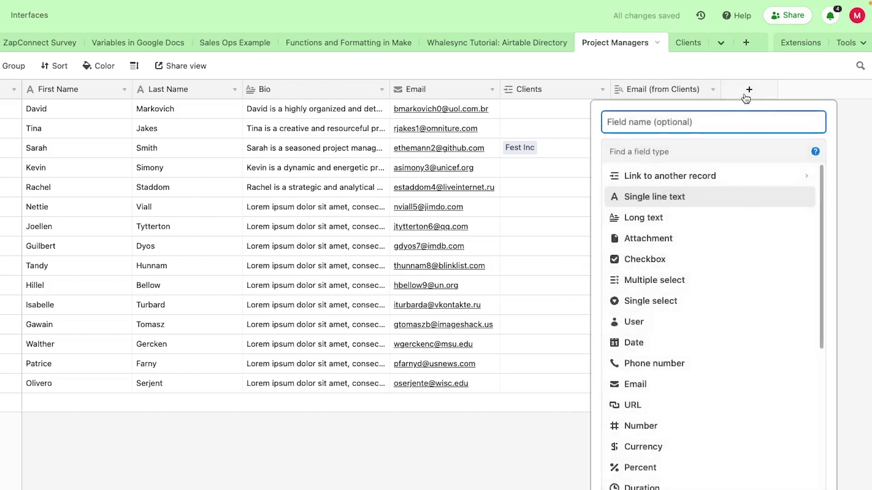
Add a Project Type (from Clients) lookup field.
left_click(707, 143)
type("lookup")
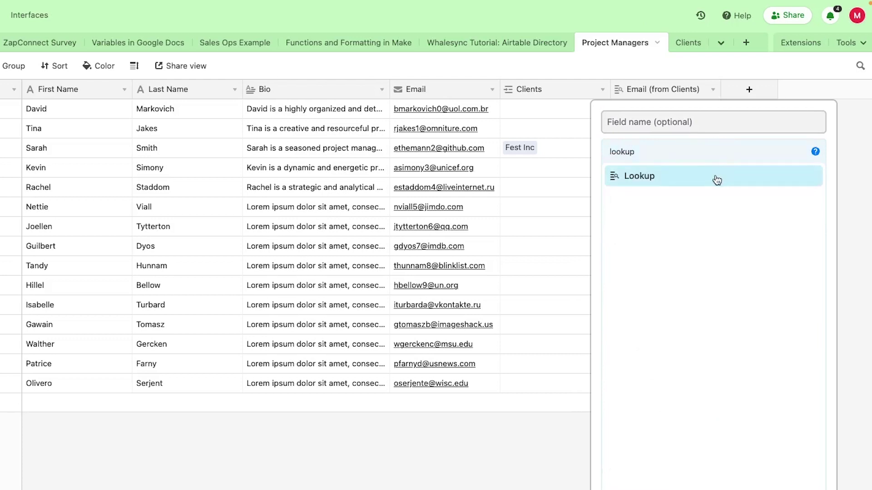
left_click(717, 180)
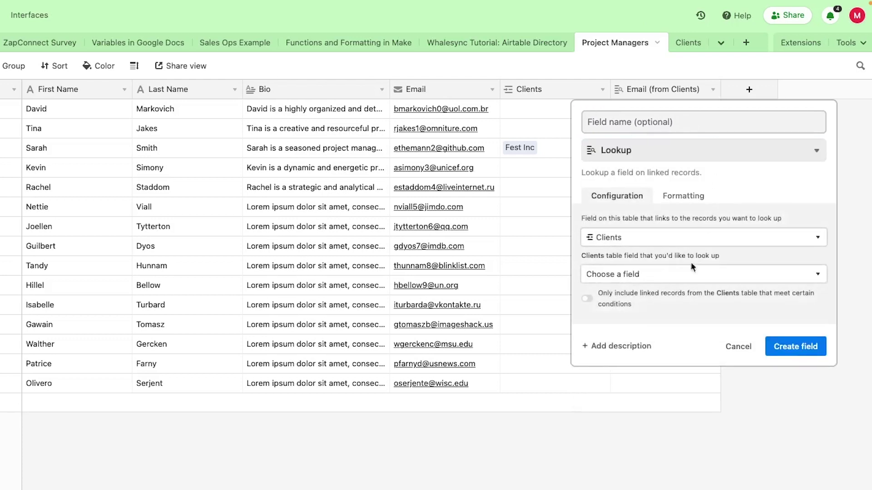
left_click(685, 274)
left_click(632, 397)
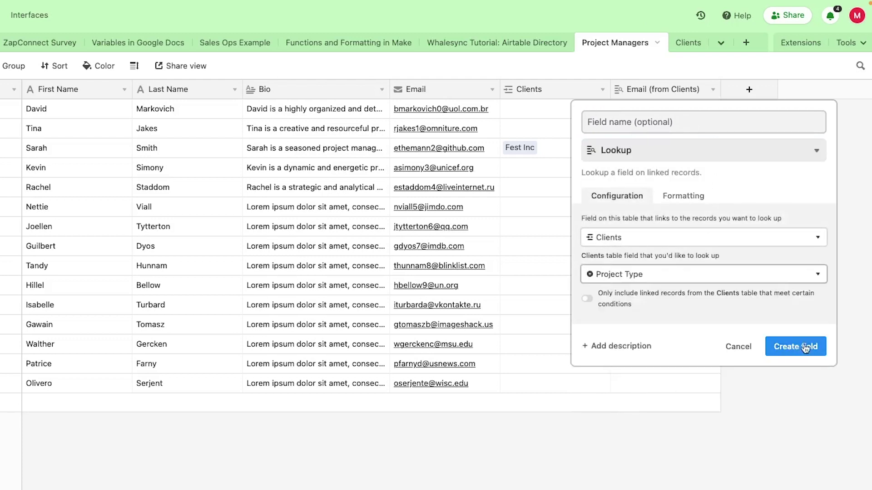
left_click(804, 347)
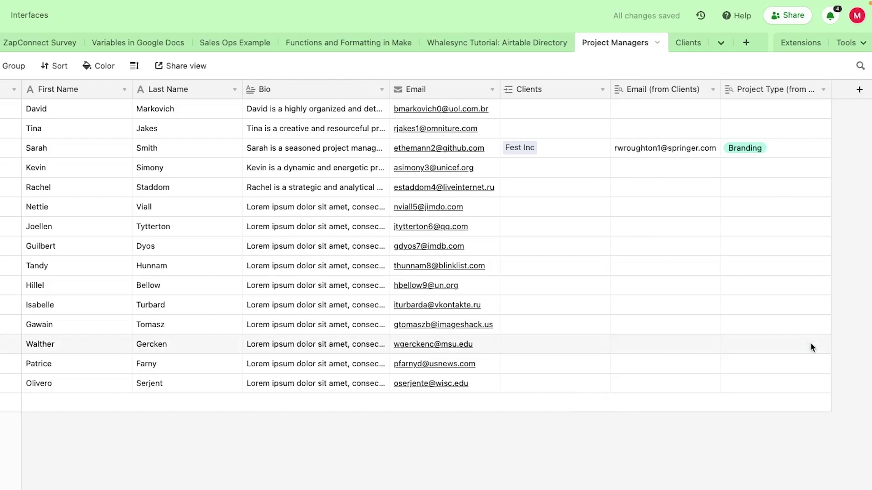
Check the looked-up Branding and client email values in the new cells.
left_click(781, 151)
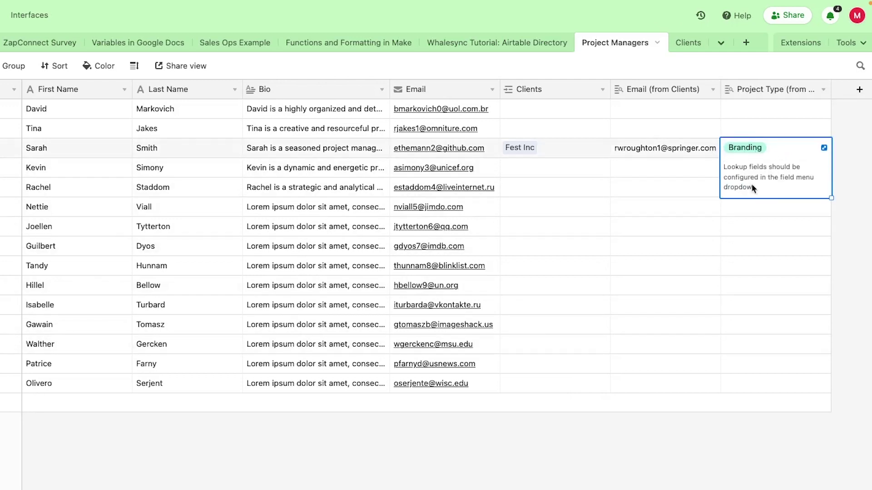
left_click(764, 213)
left_click(696, 154)
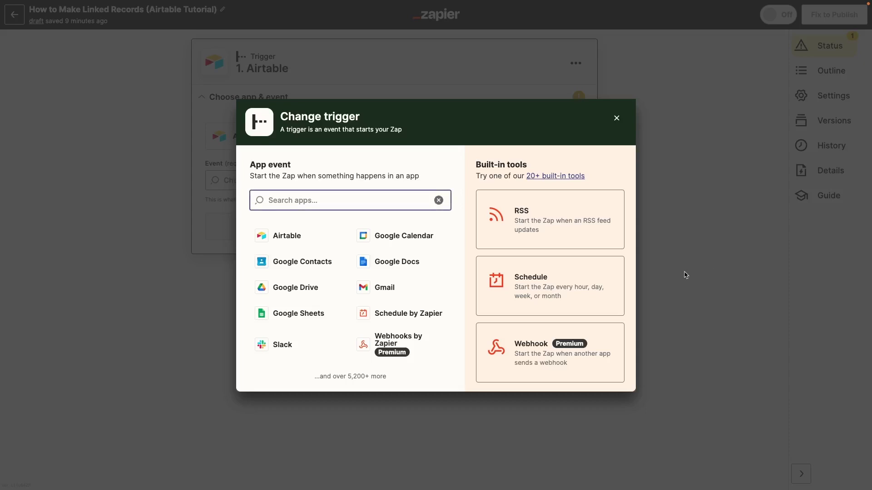
Start the zap with a Schedule trigger set to Every Week.
left_click(427, 312)
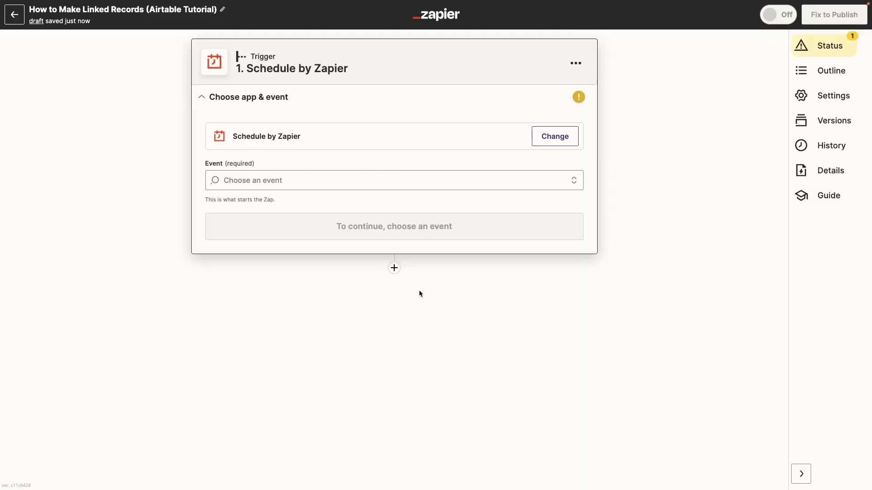
left_click(381, 180)
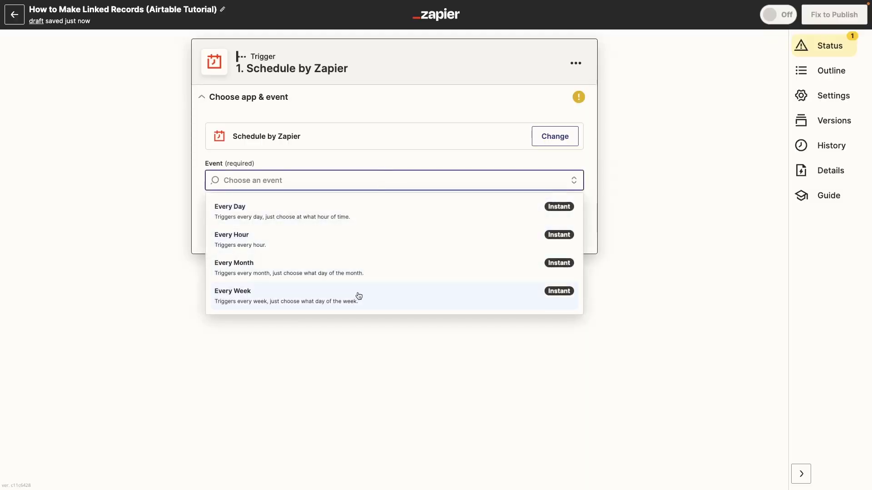
left_click(358, 293)
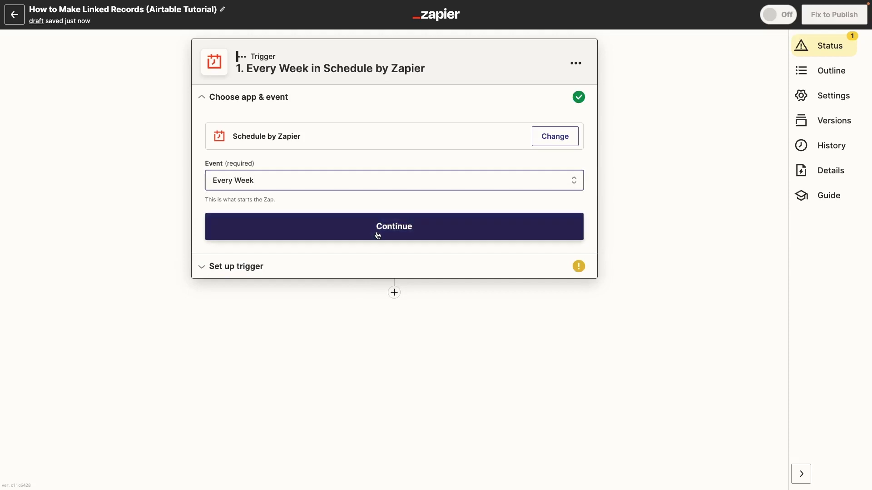
left_click(381, 229)
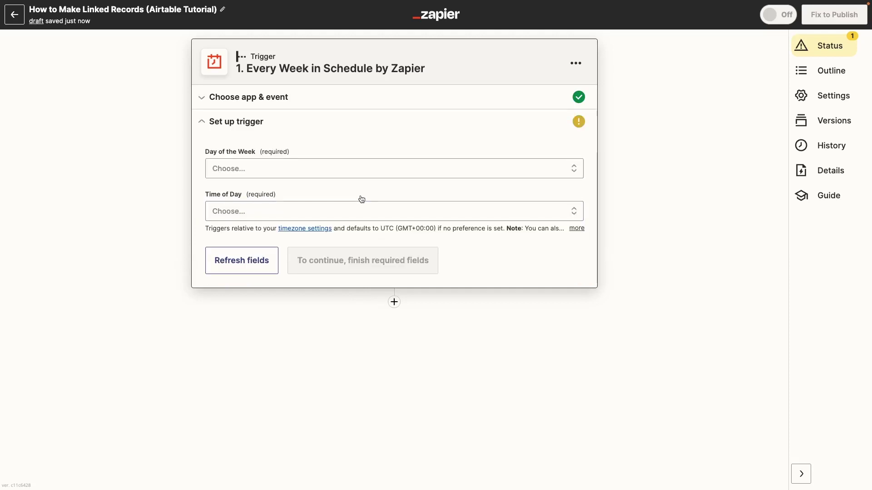
Set the weekly trigger to Monday at Noon and test it, returning a Week A sample.
left_click(361, 180)
scroll(260, 379, "down", 1)
scroll(262, 317, "up", 1)
left_click(261, 271)
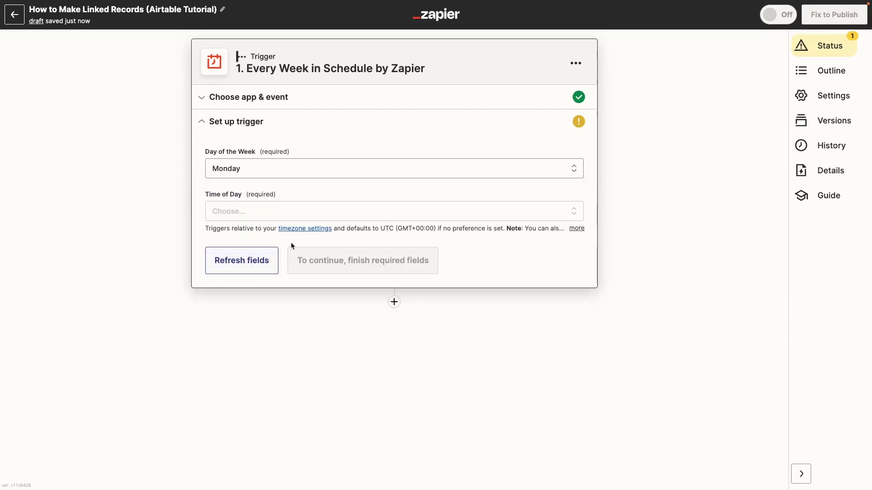
left_click(301, 217)
scroll(292, 388, "down", 3)
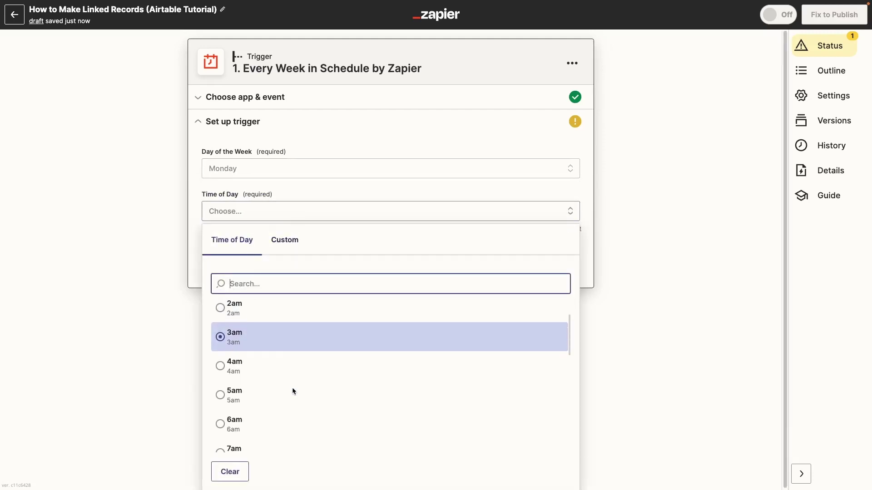
scroll(292, 387, "down", 9)
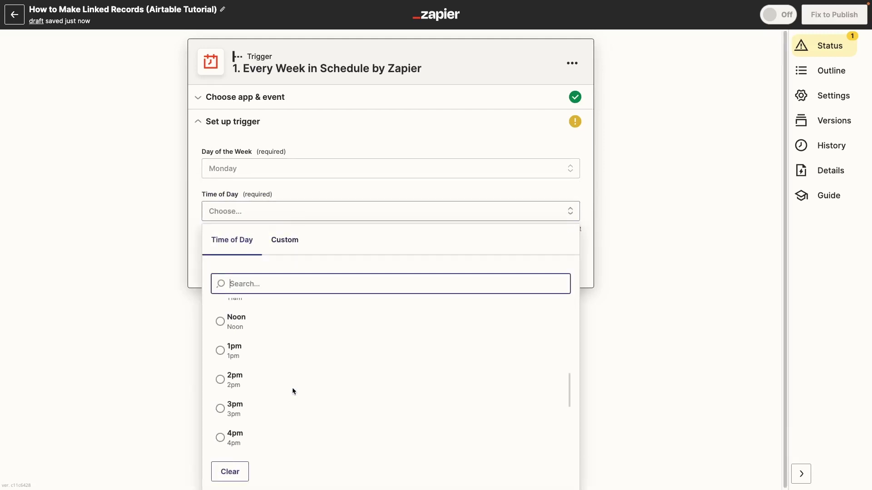
left_click(253, 329)
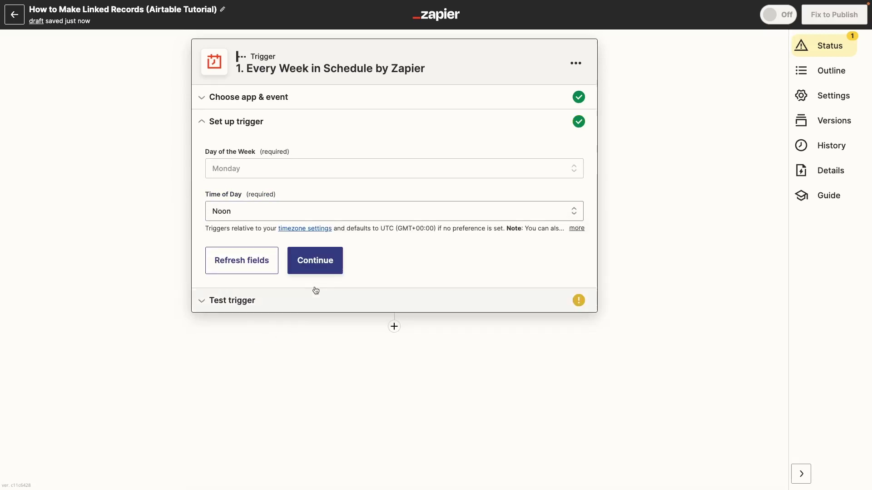
left_click(319, 269)
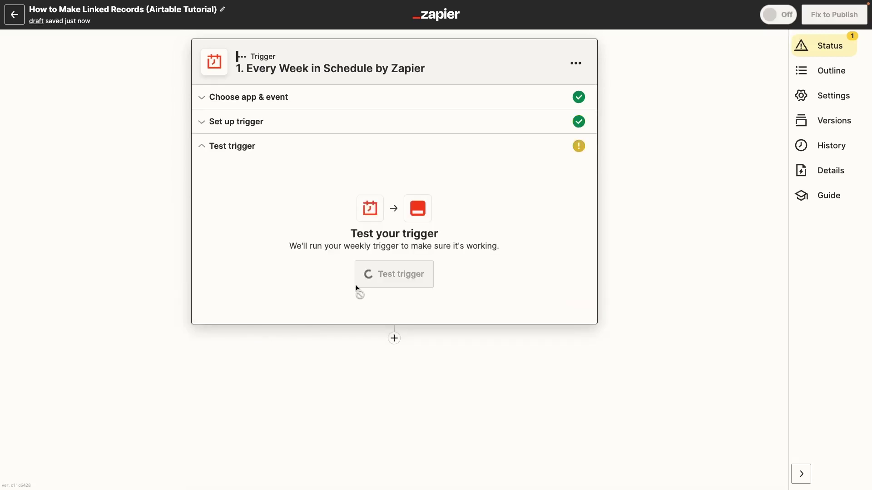
left_click(380, 285)
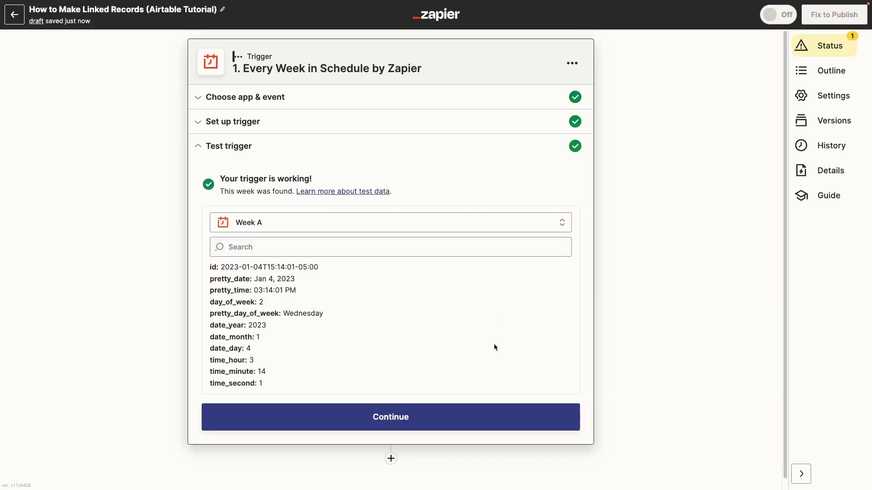
left_click(475, 411)
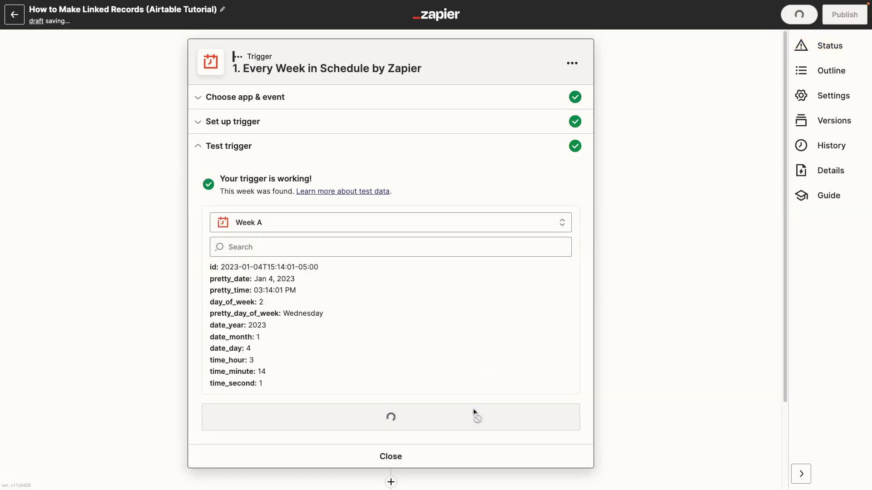
Add an Airtable Find Record action using the connected Airtable account.
left_click(262, 246)
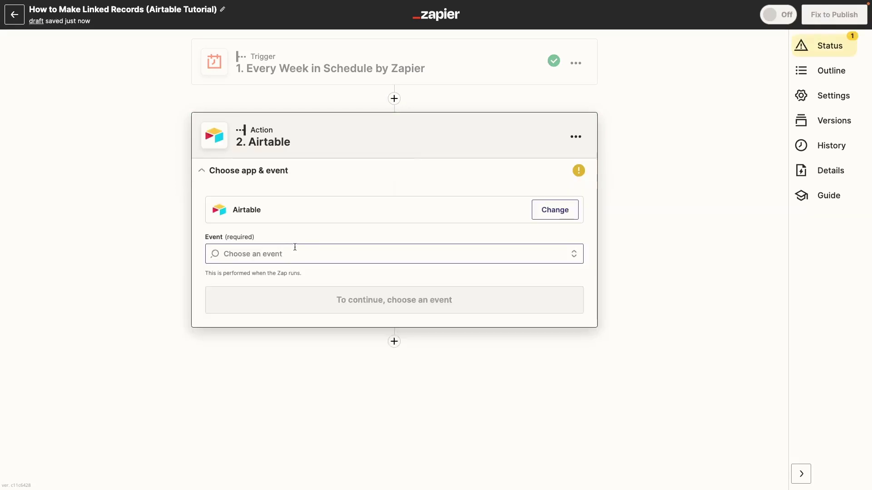
left_click(278, 425)
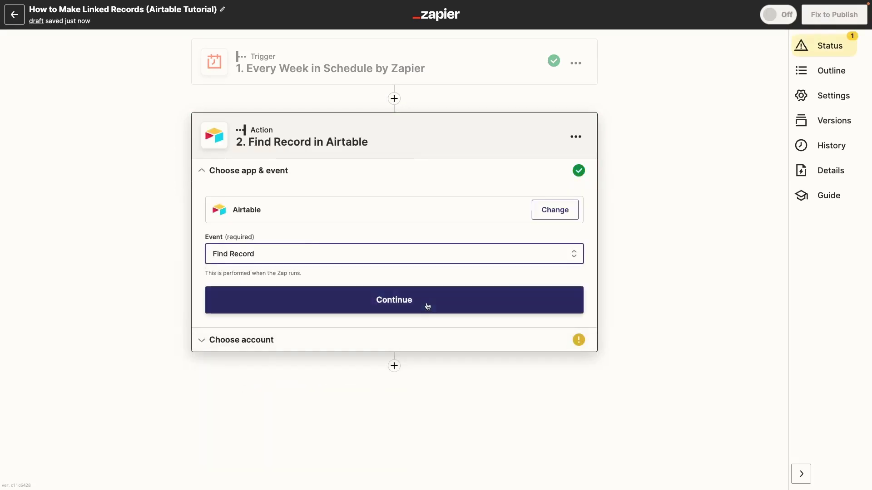
left_click(427, 303)
left_click(427, 238)
left_click(290, 391)
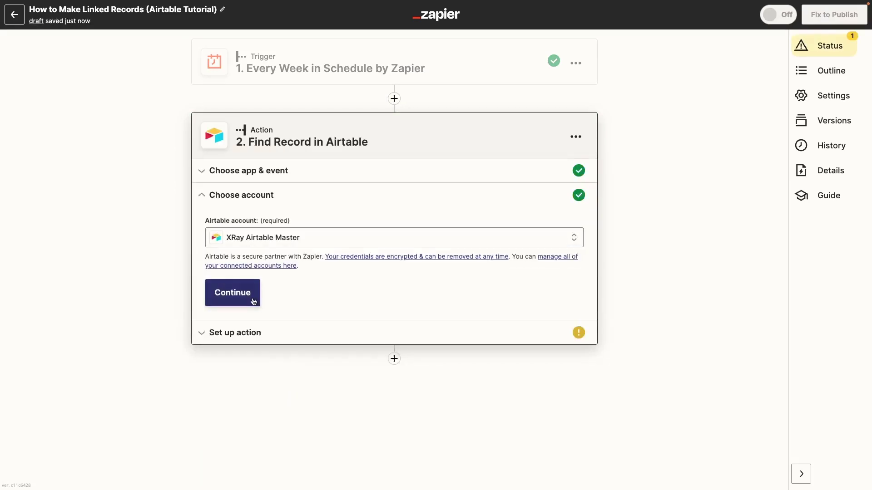
left_click(240, 294)
Search the XR • Tutorial Database's Project Managers table by the Full Name field.
left_click(389, 268)
type("tutoria")
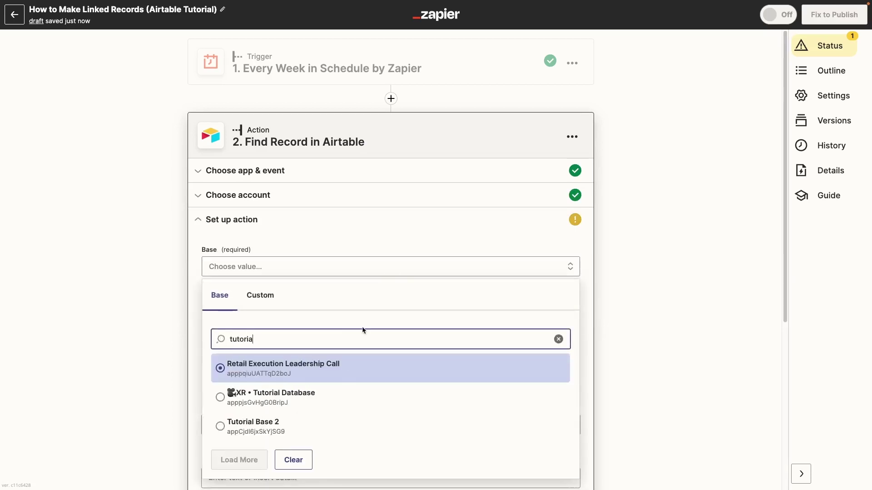
left_click(272, 396)
left_click(321, 320)
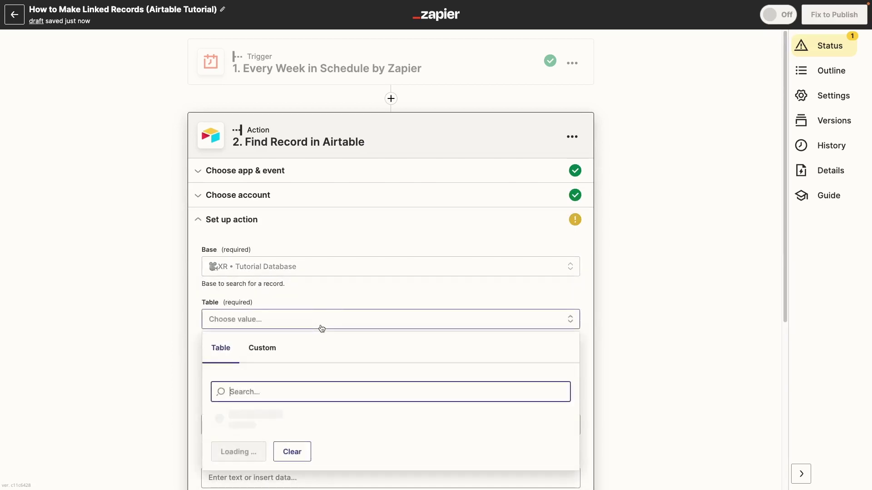
type("proje")
left_click(318, 416)
scroll(436, 382, "down", 1)
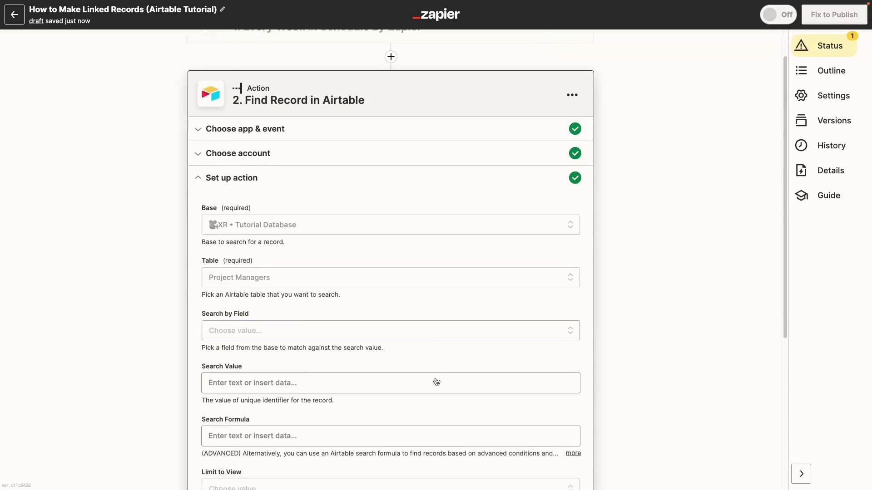
left_click(357, 320)
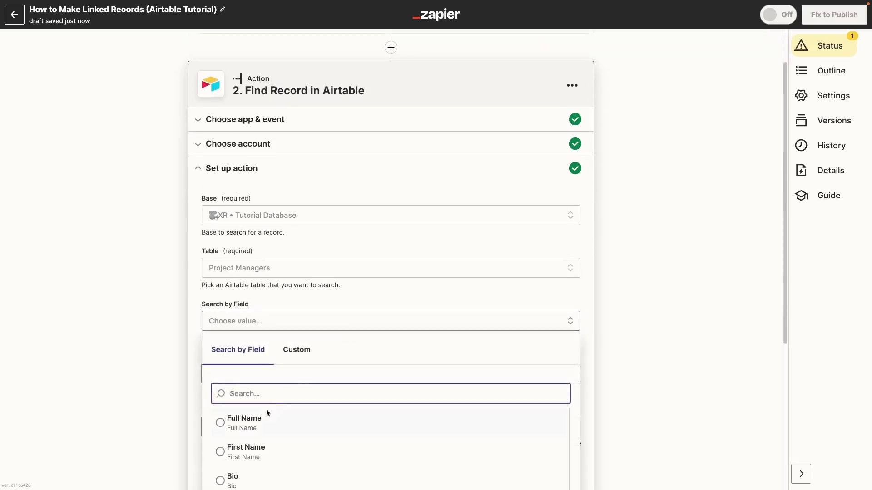
left_click(260, 418)
scroll(380, 382, "down", 2)
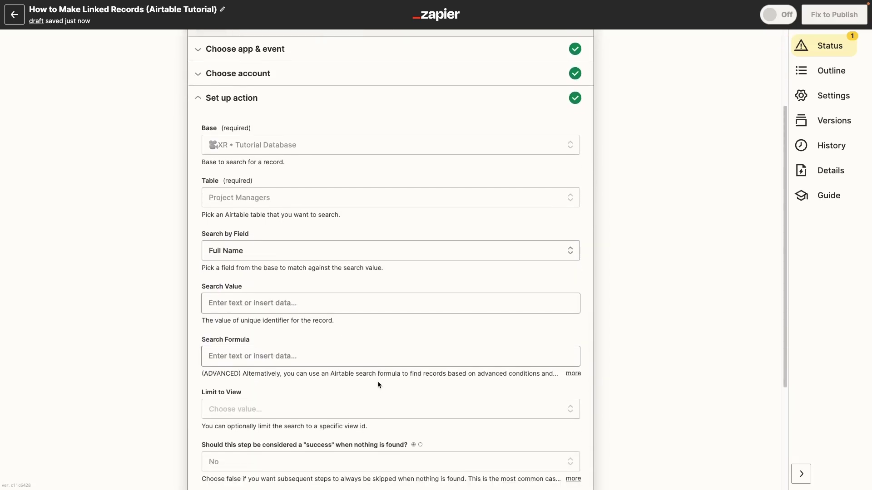
Enter the project manager's full name as the search value and test Find Record.
left_click(313, 297)
left_click(148, 279)
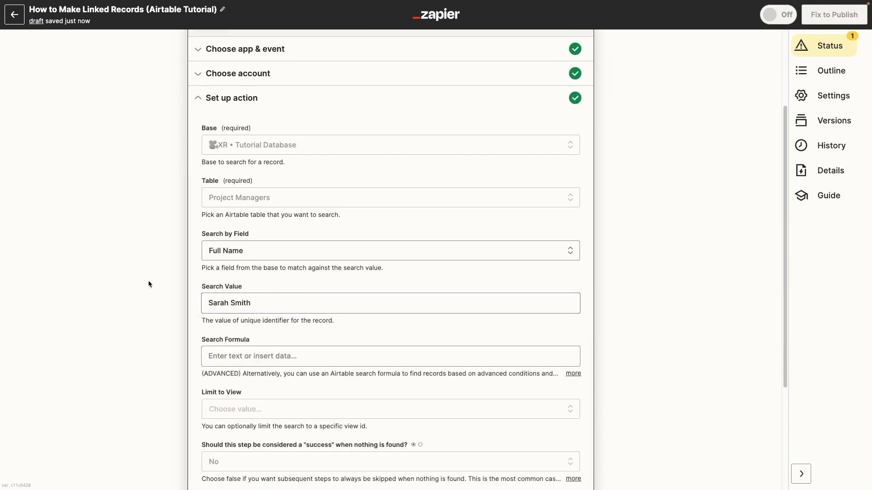
scroll(514, 306, "down", 4)
left_click(311, 382)
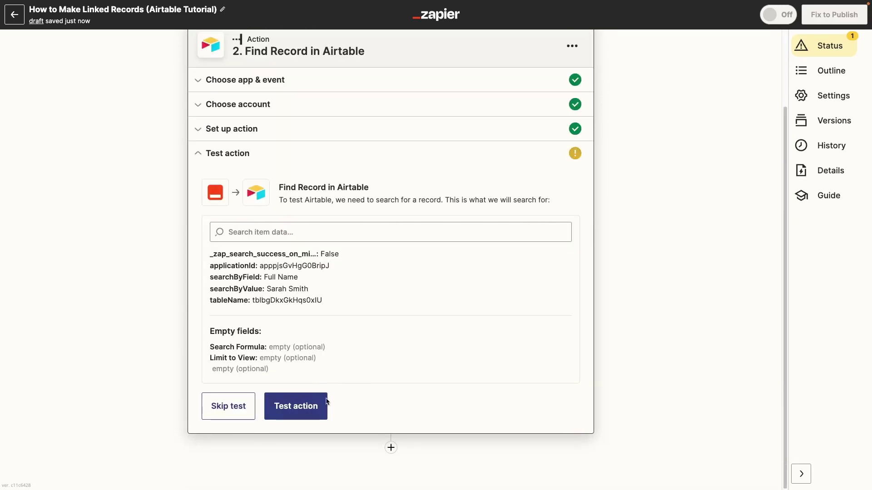
left_click(297, 405)
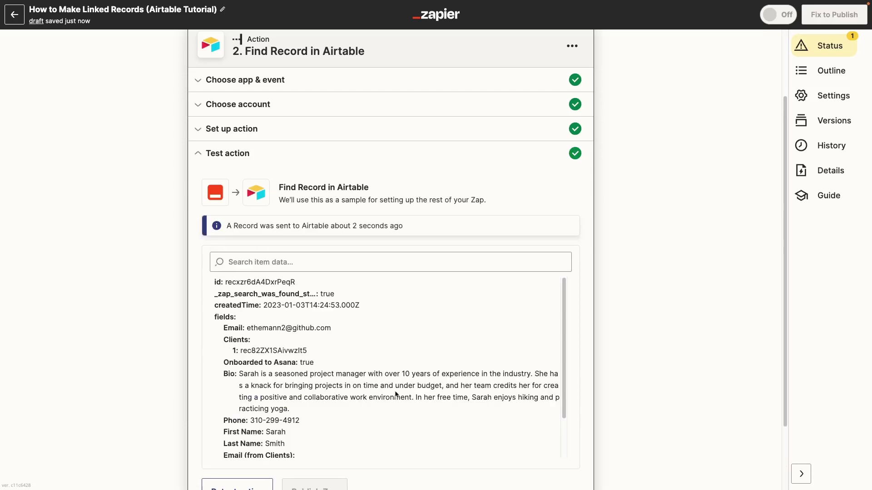
scroll(395, 394, "down", 2)
scroll(617, 374, "down", 2)
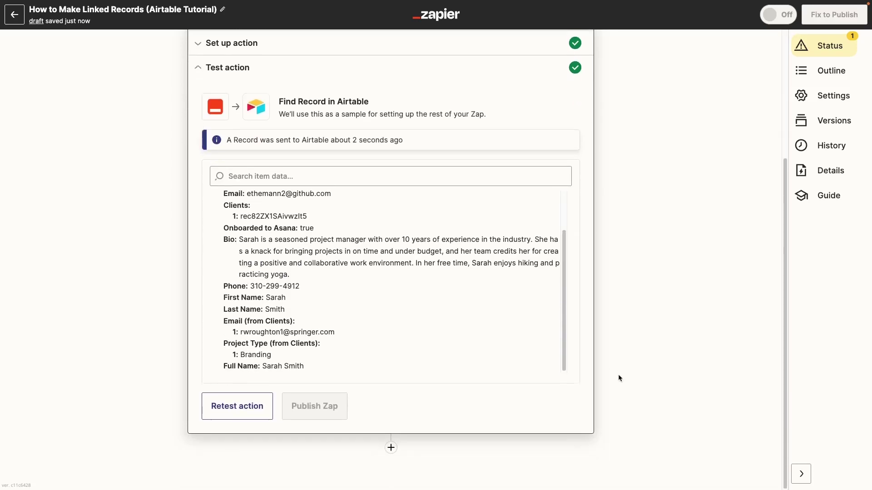
Add a Gmail Send Email step addressed to the Email From Clients lookup value.
left_click(391, 448)
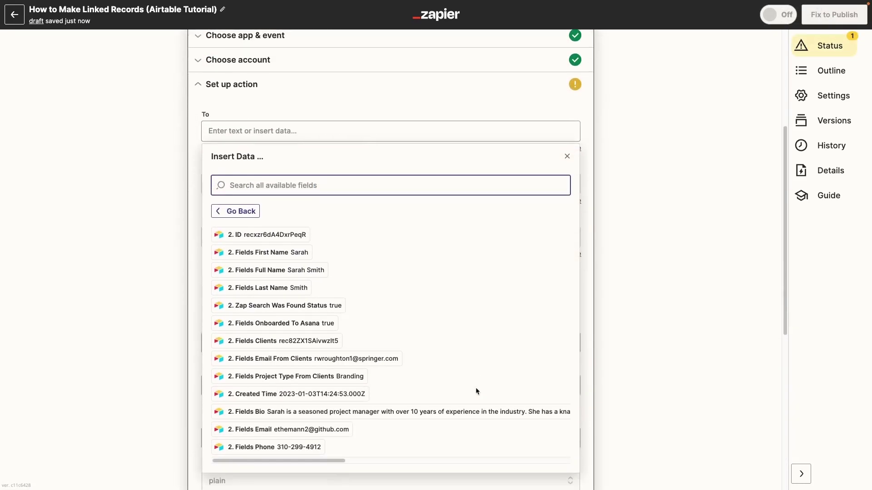
left_click(399, 351)
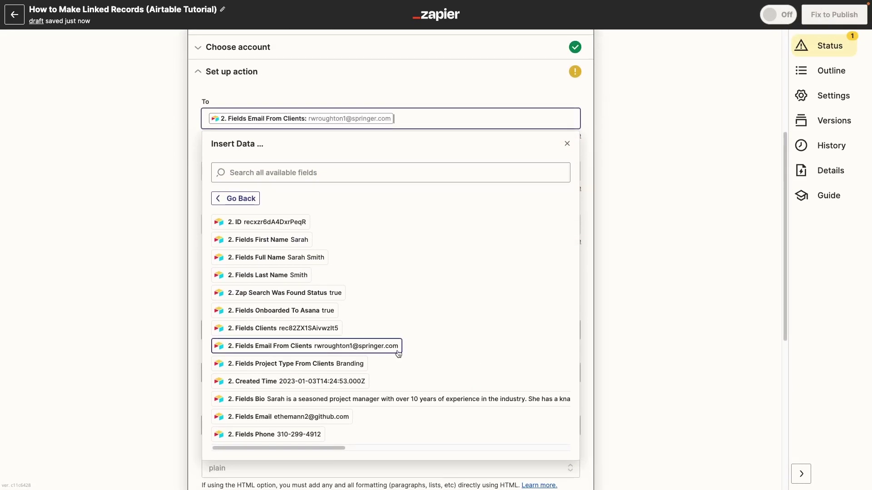
left_click(701, 215)
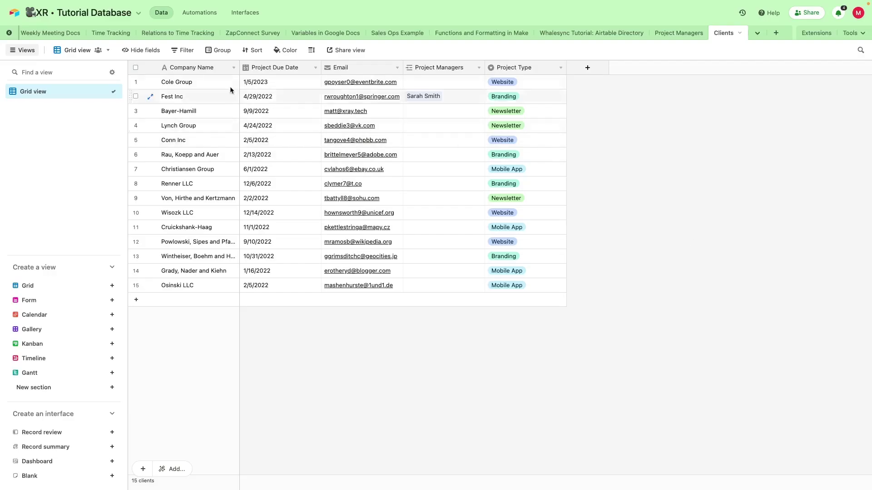
left_click(149, 98)
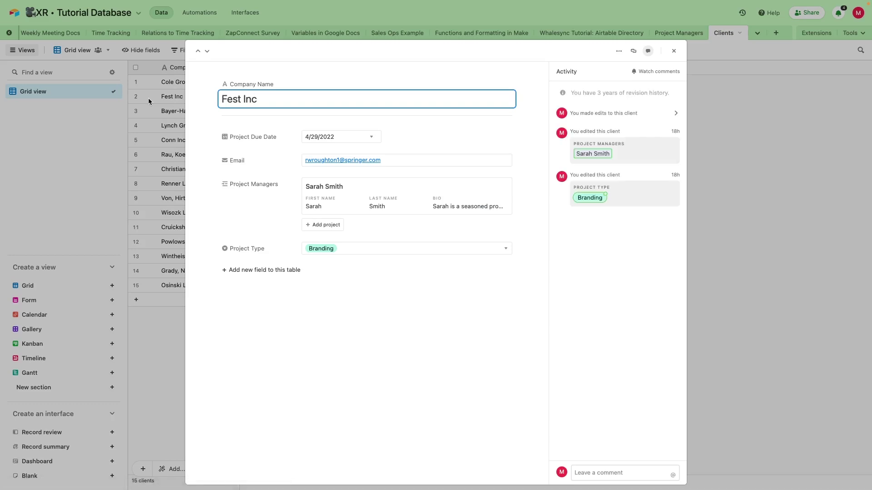
left_click(399, 157)
key("super+a")
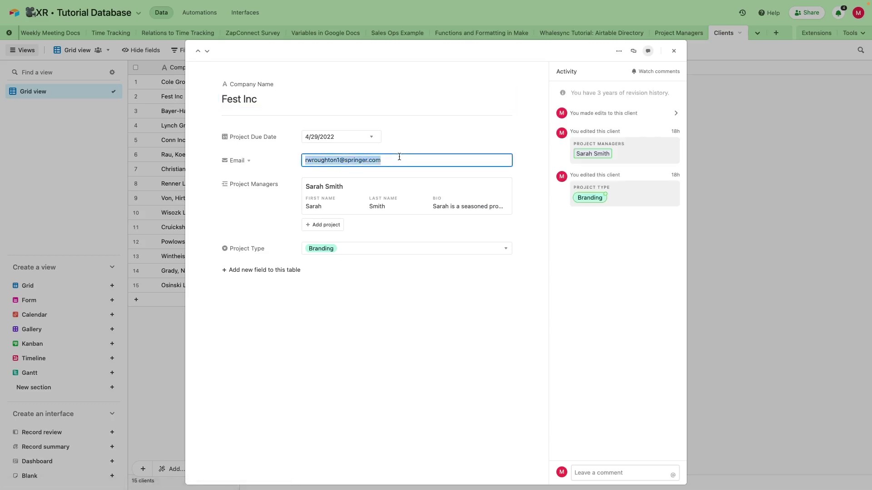
key("BackSpace")
type("fest@fake.email")
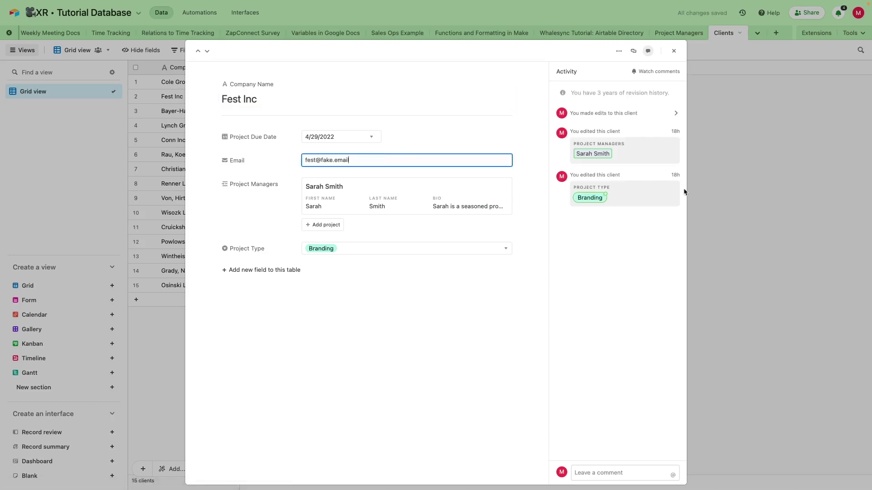
left_click(731, 199)
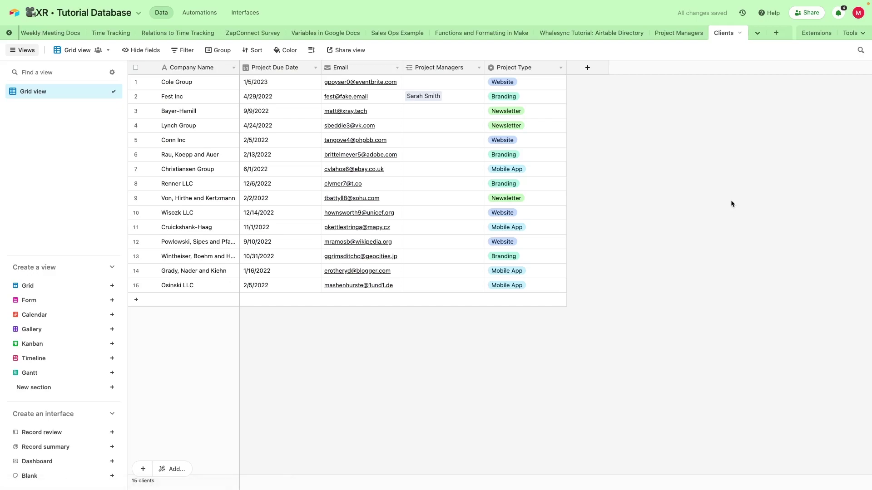
left_click(678, 33)
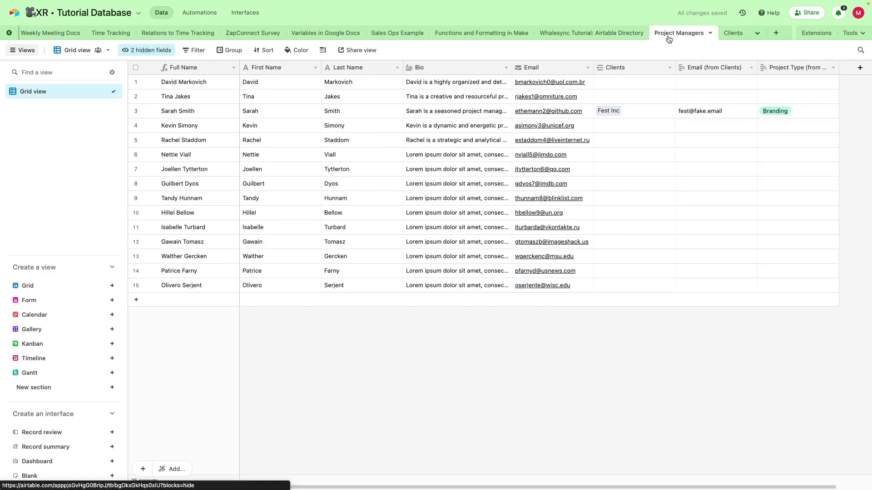